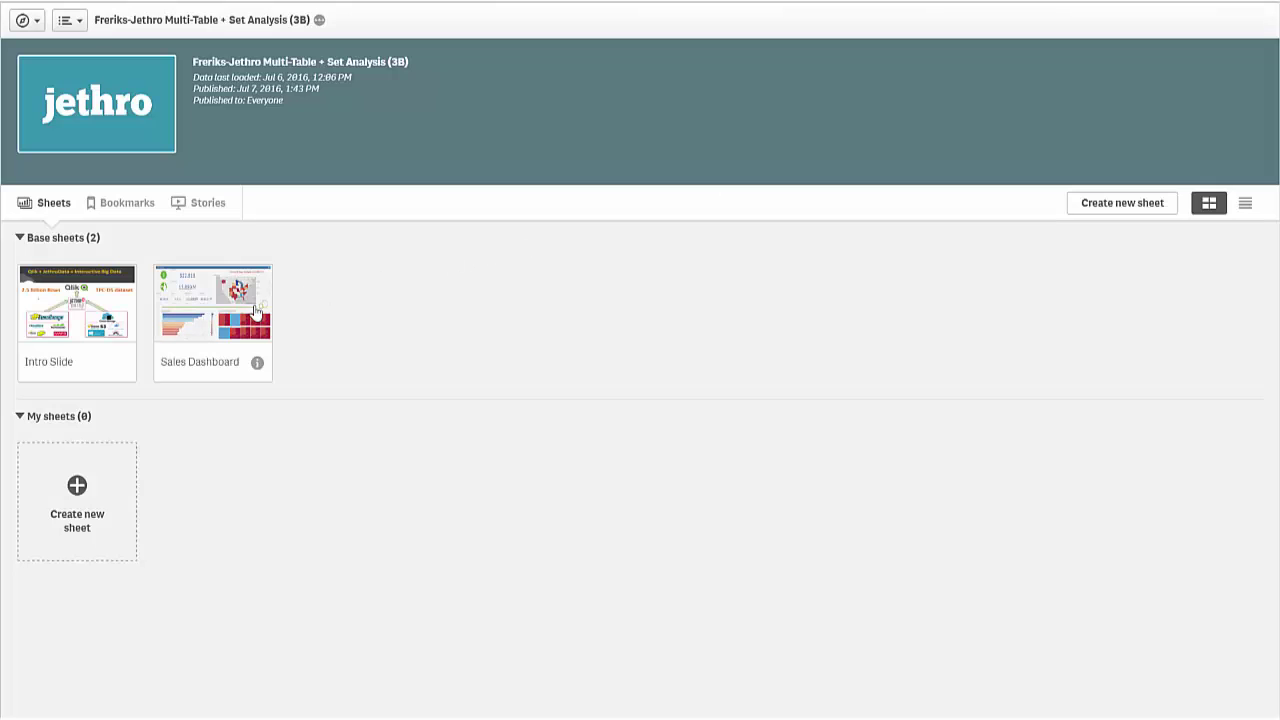
- Open the Sales Dashboard and filter Item Class to athletic shoes (17,937,307 rows)
click(255, 312)
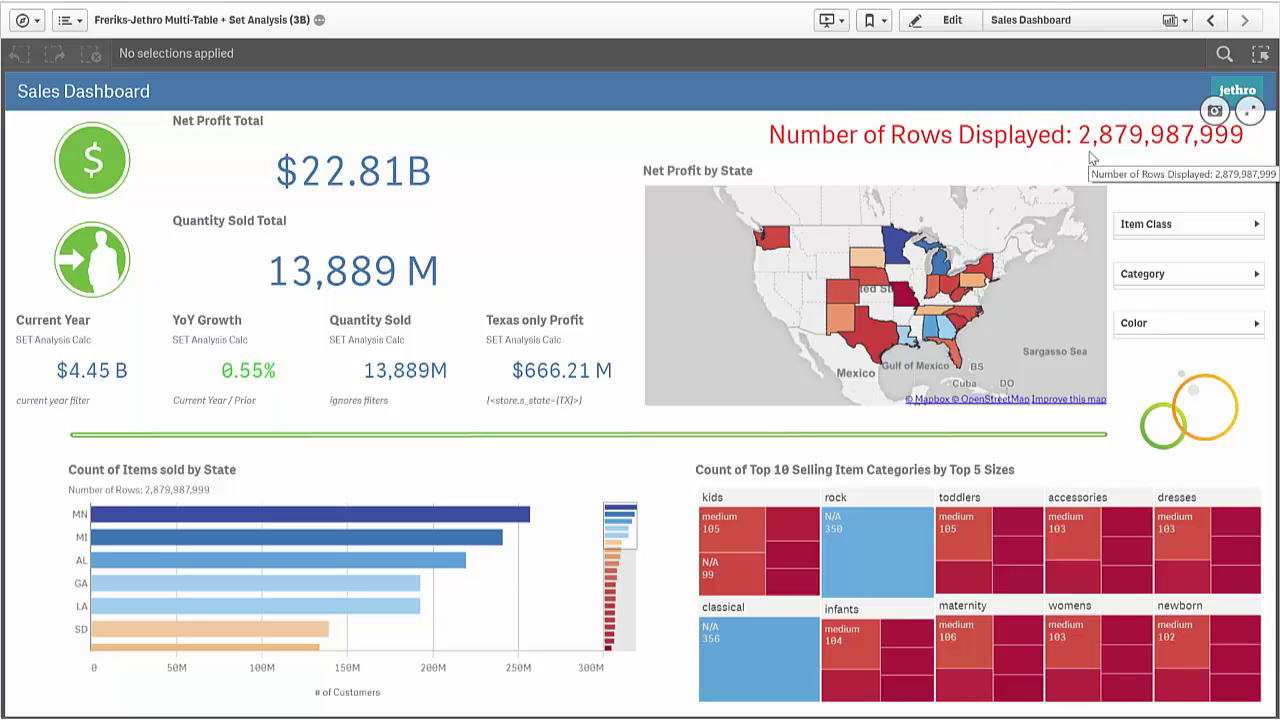
click(1147, 224)
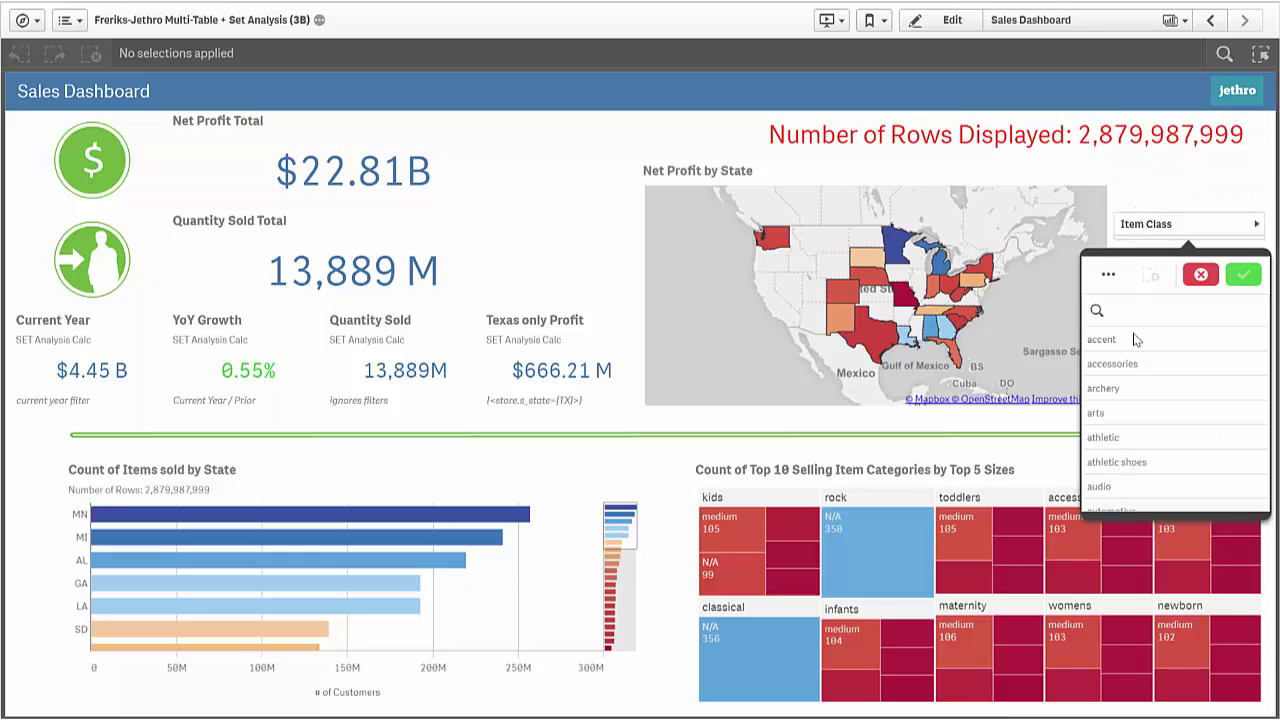
click(1136, 464)
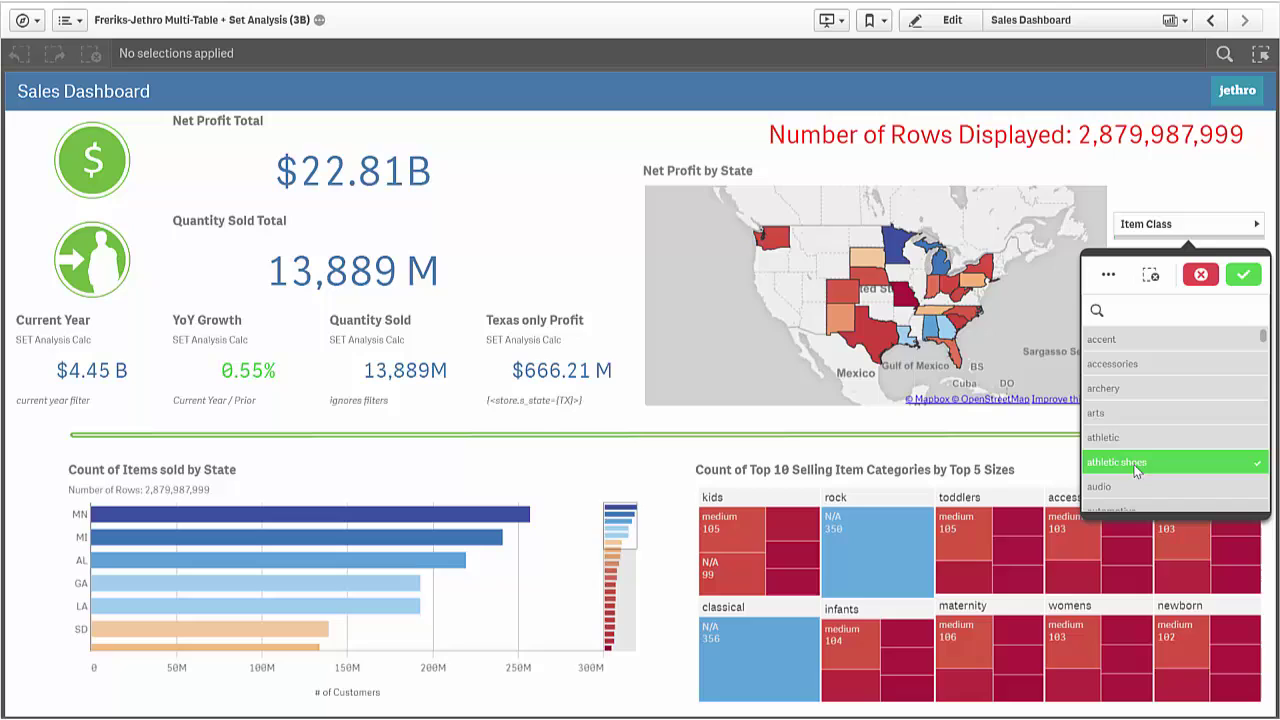
click(1243, 274)
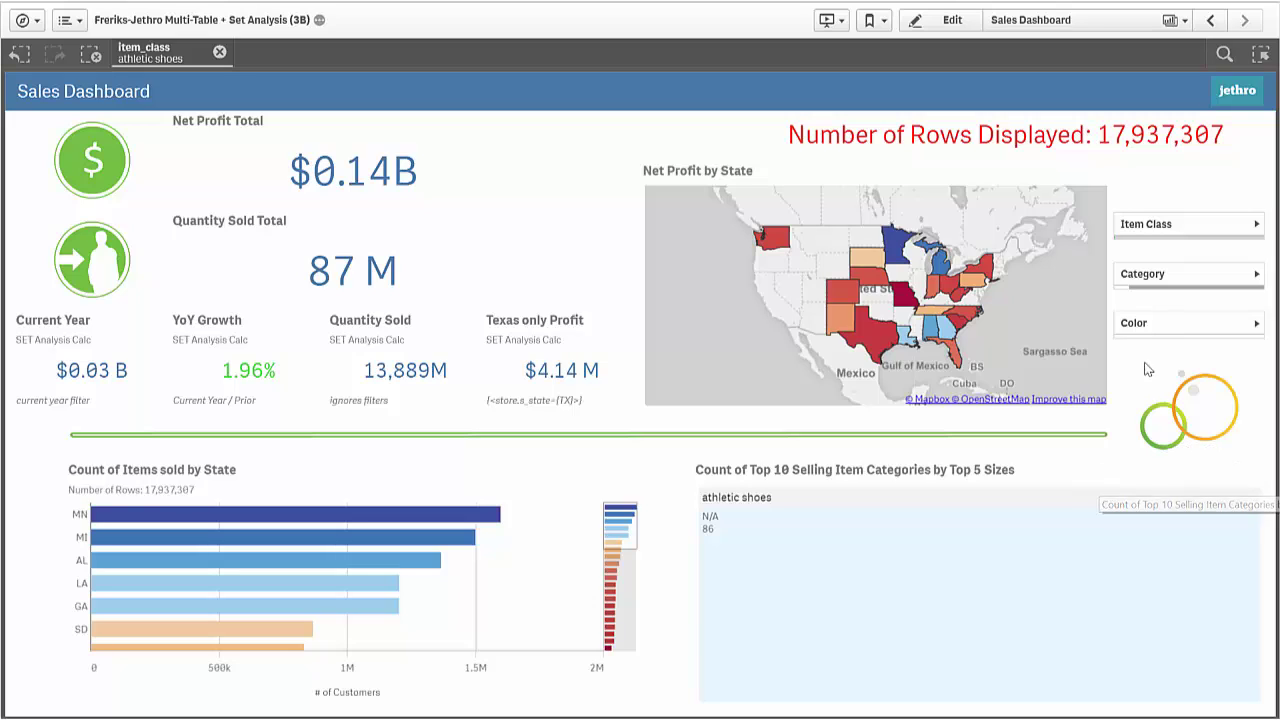
- Filter Color to white via search, then clear all selections back to 2,879,987,999 rows
click(1158, 330)
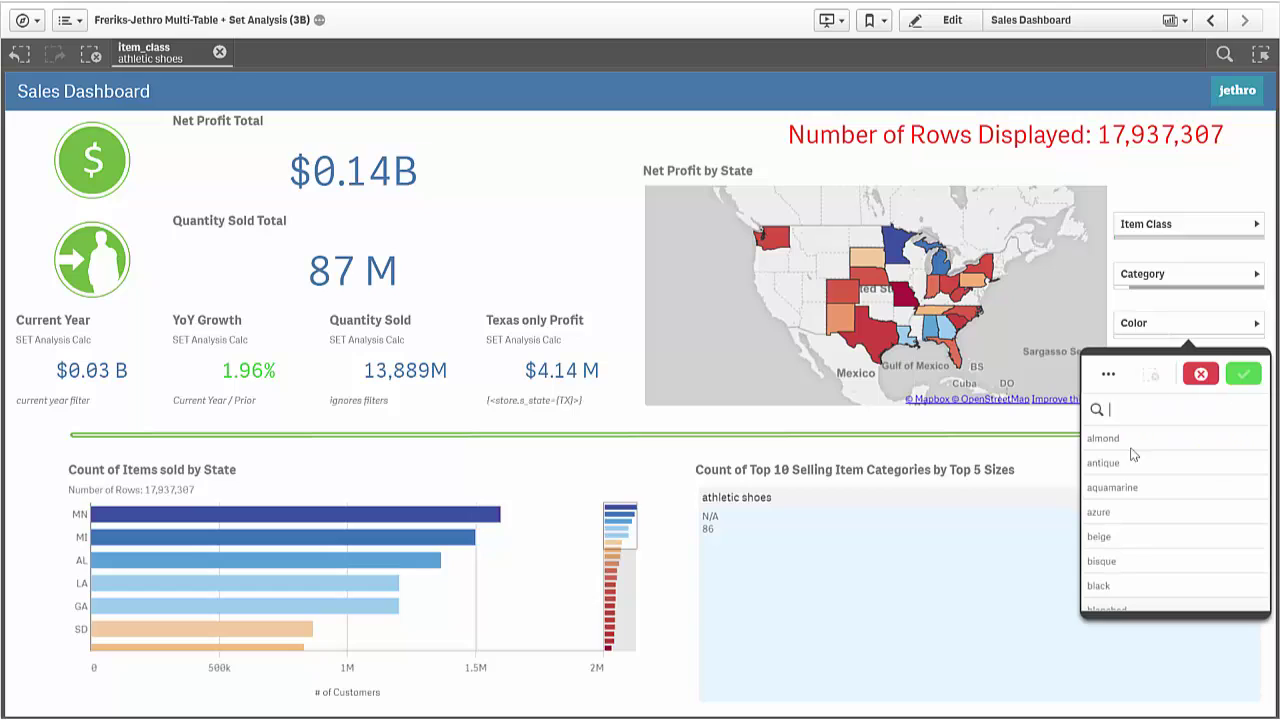
text(white)
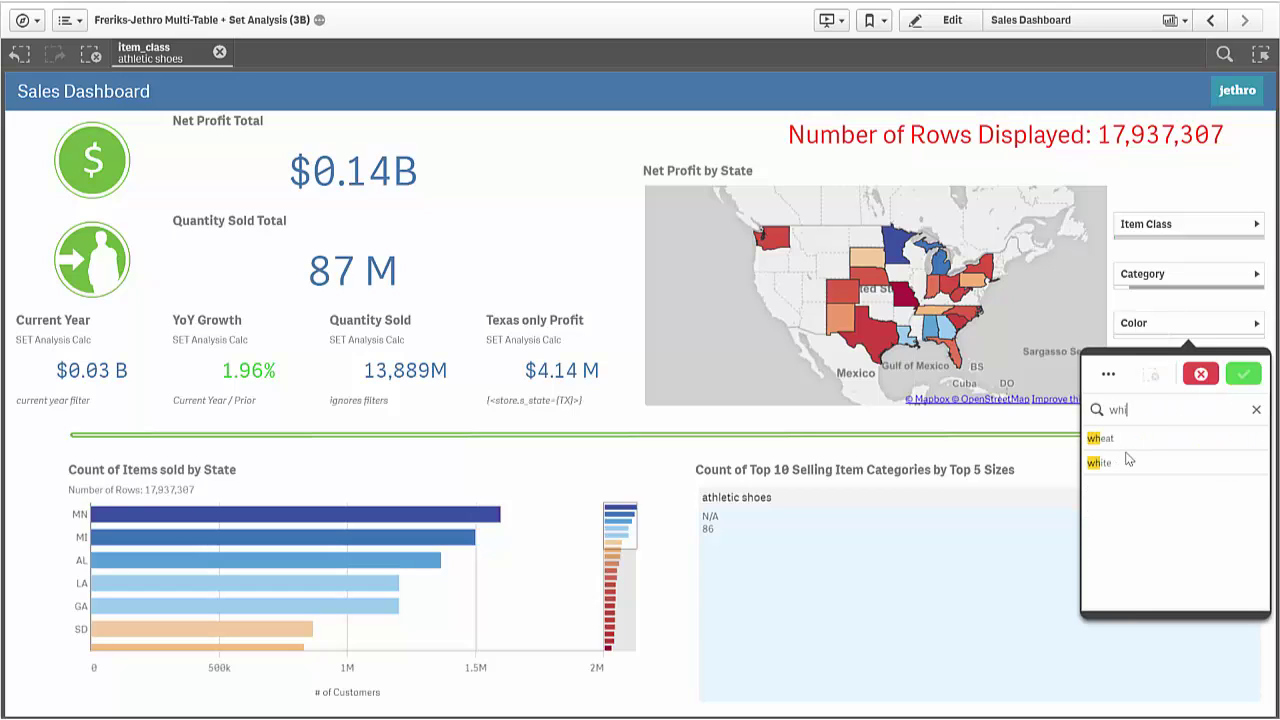
click(1126, 440)
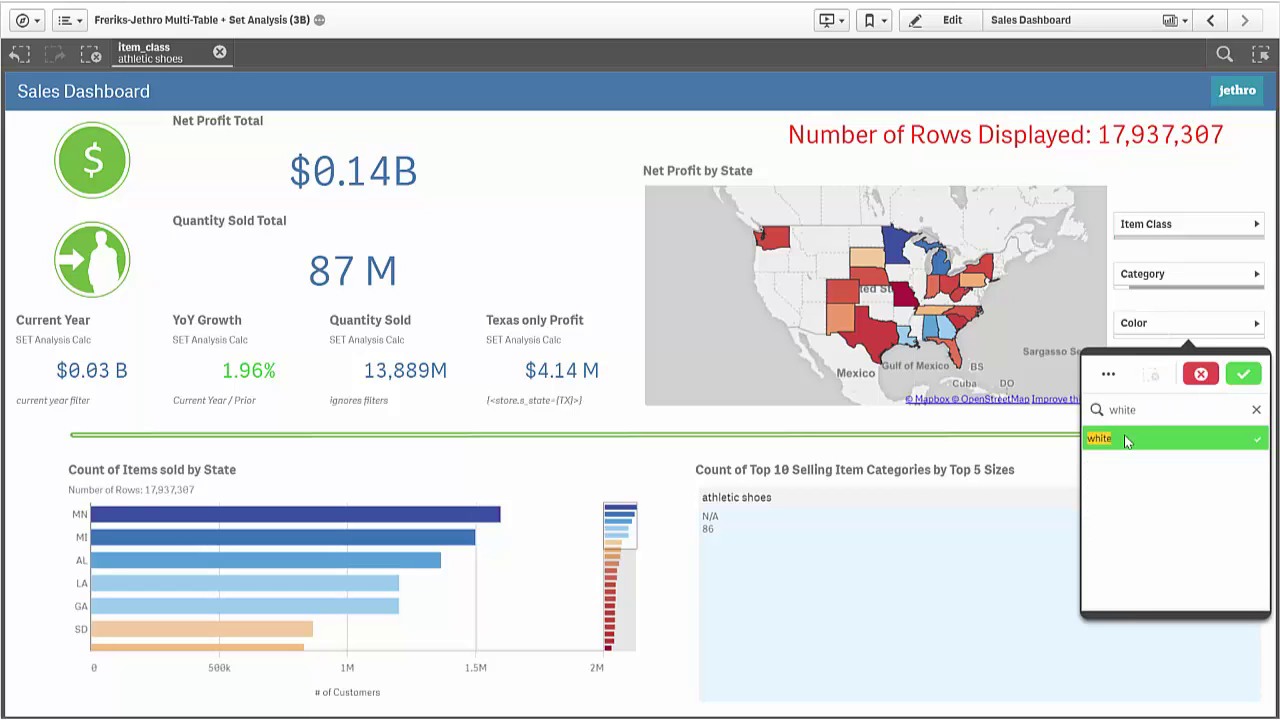
click(1243, 374)
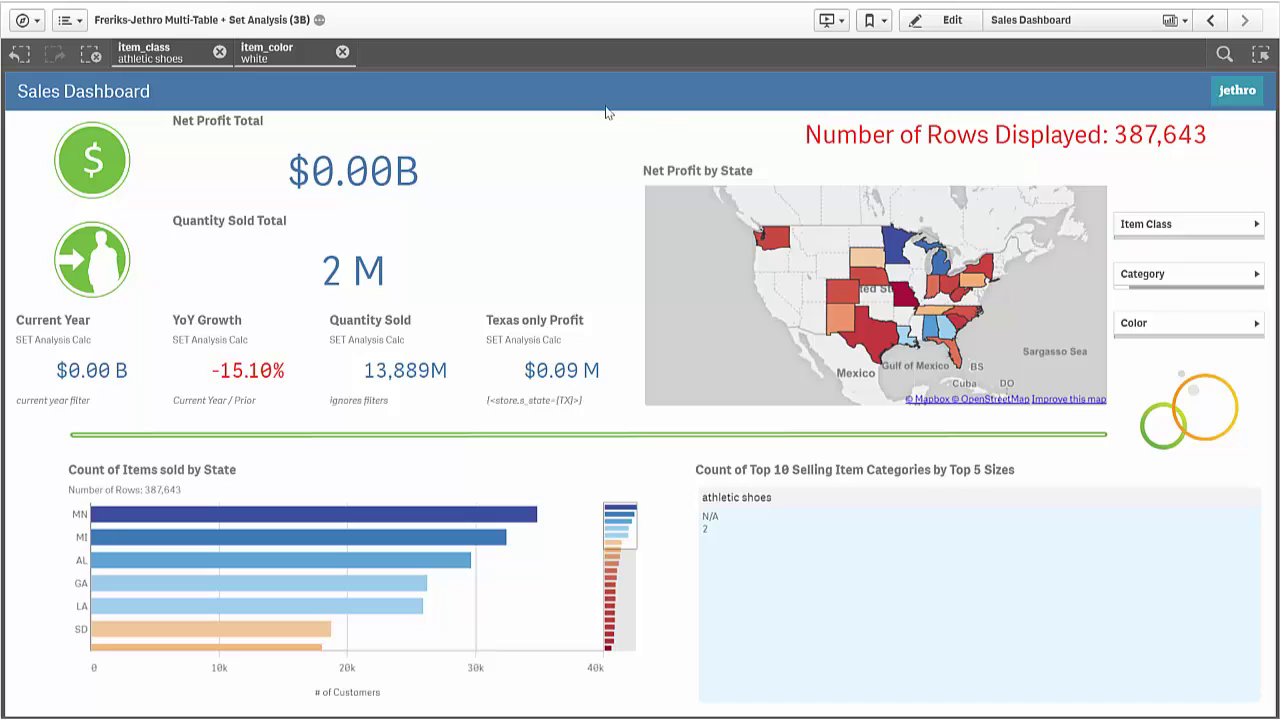
mouse_move(450, 128)
click(89, 56)
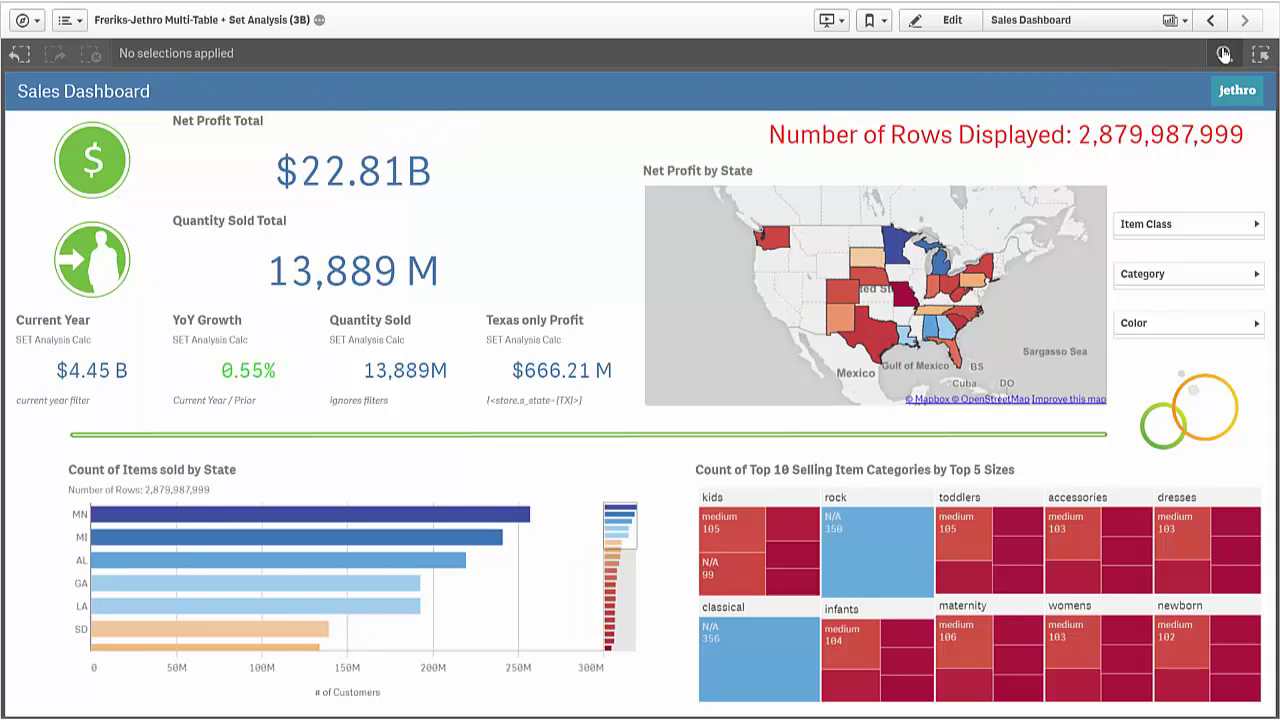
- Smart-search 'wa' and select Walnut Grove under Store City
click(1224, 54)
text(w)
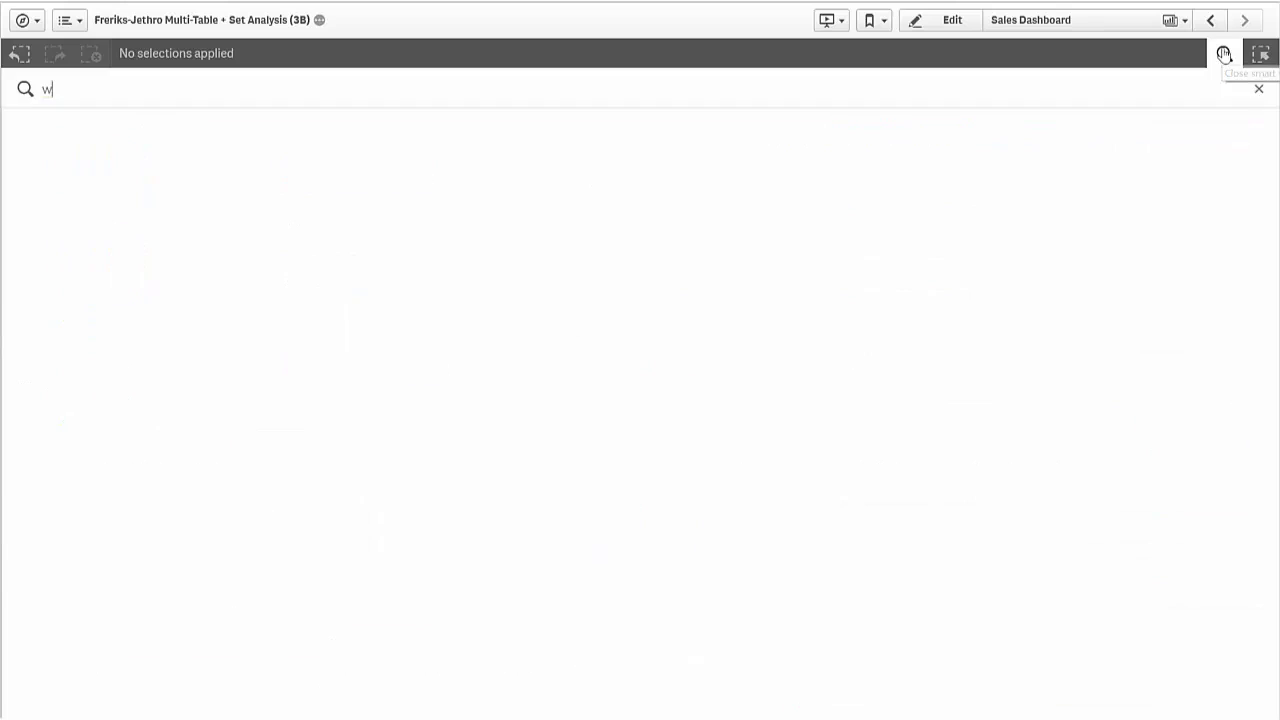
text(a)
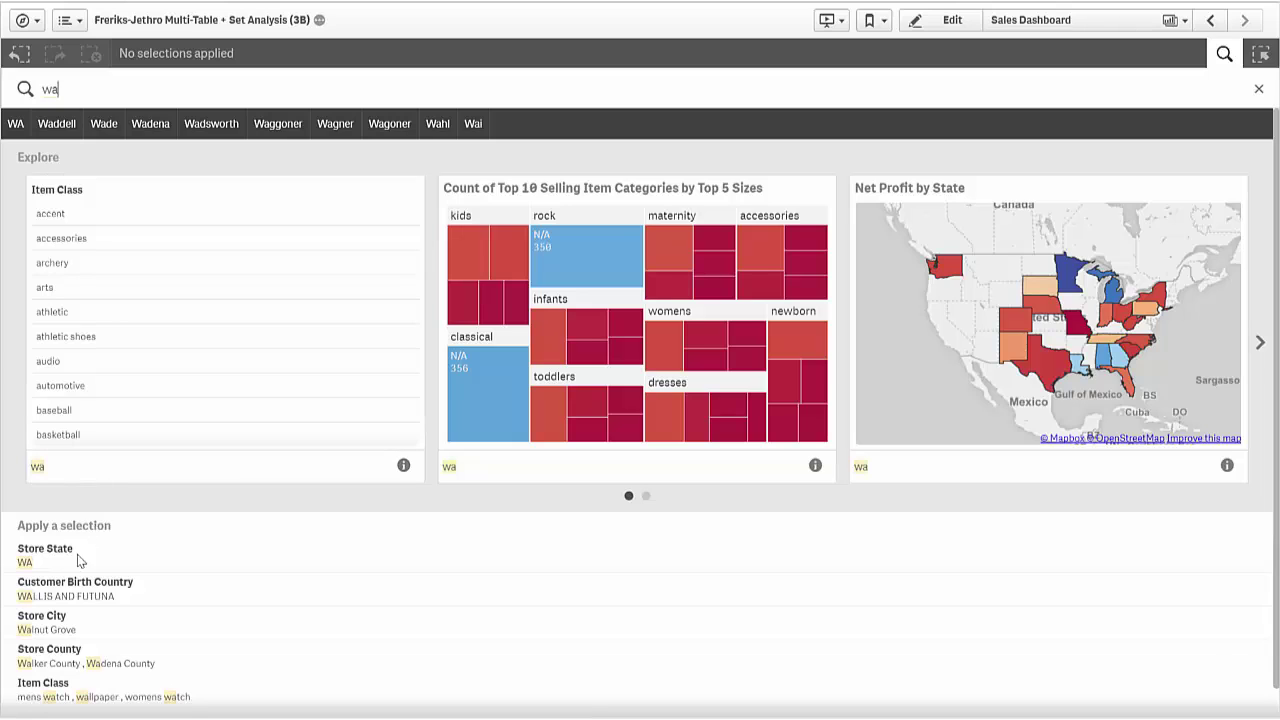
click(74, 627)
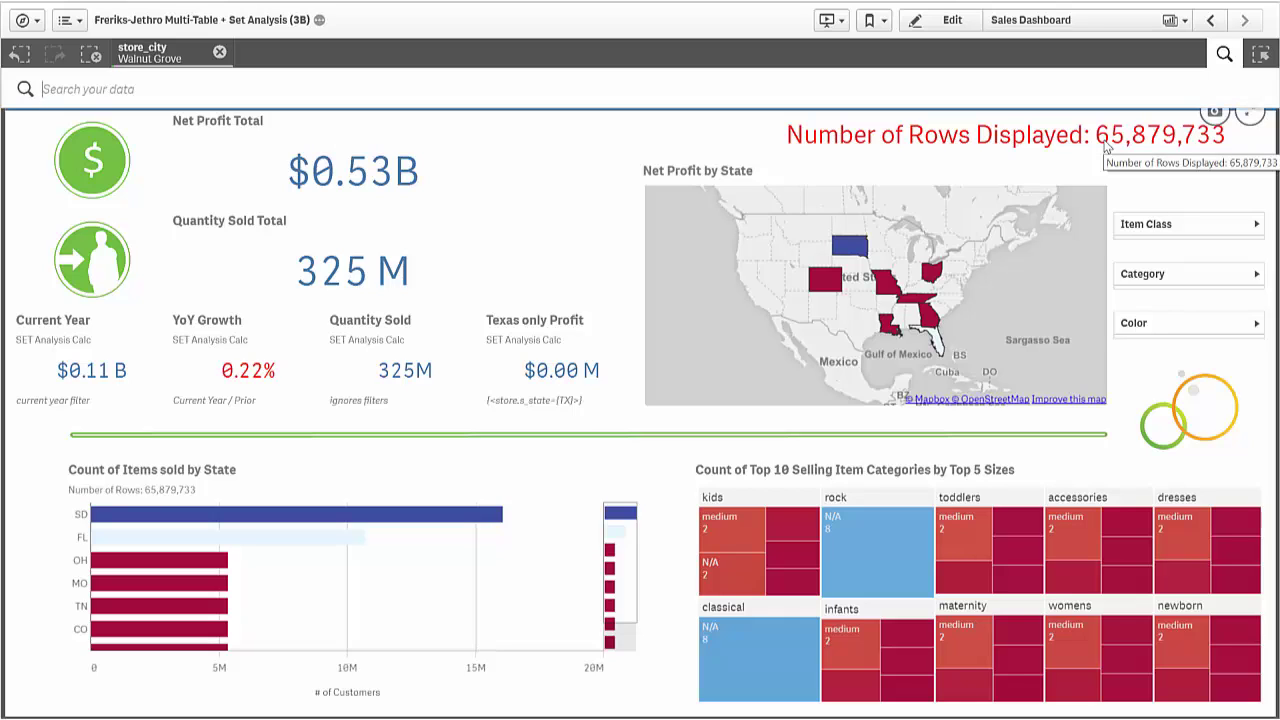
click(1222, 58)
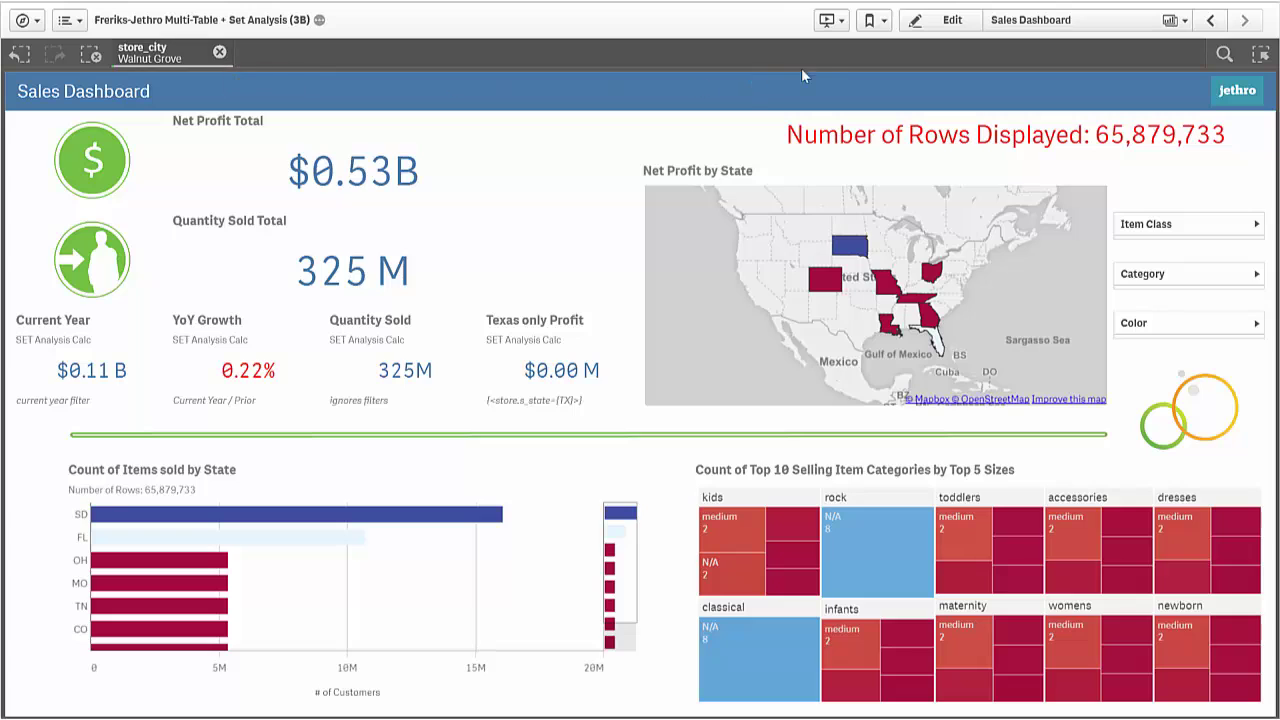
- Create a new sheet named My new sheet and open it in edit mode
click(1031, 22)
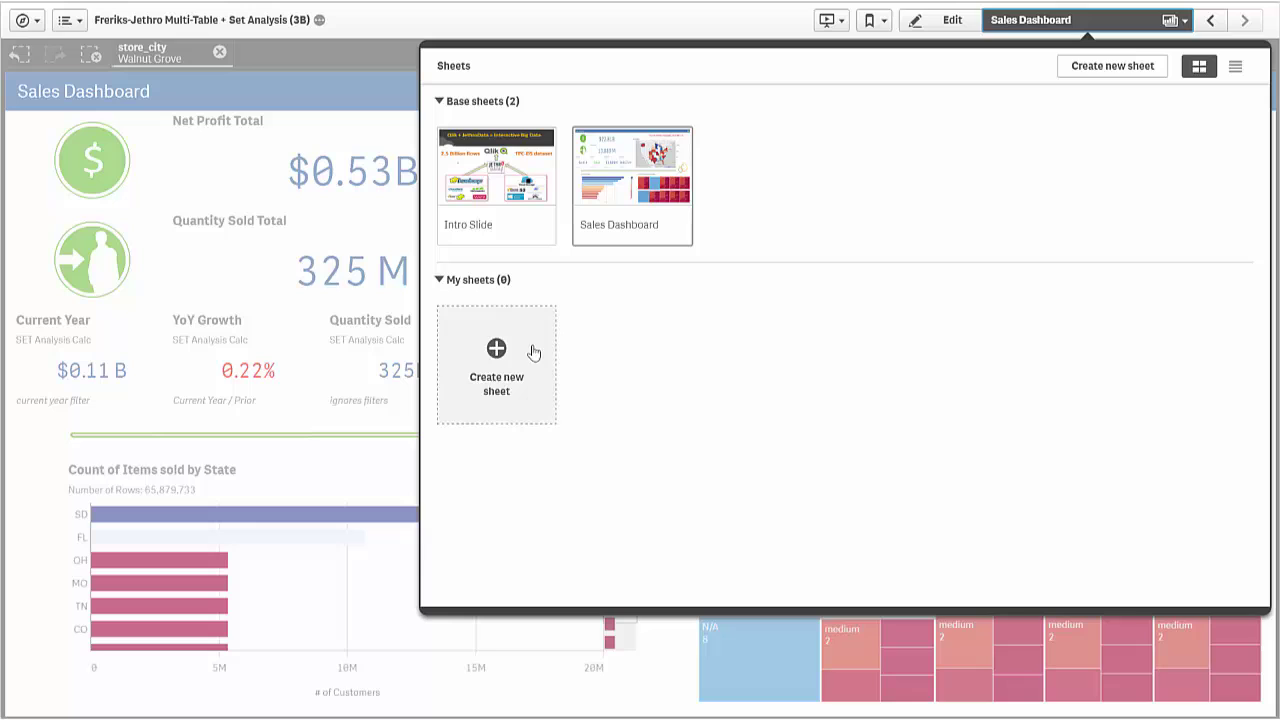
click(498, 349)
click(505, 349)
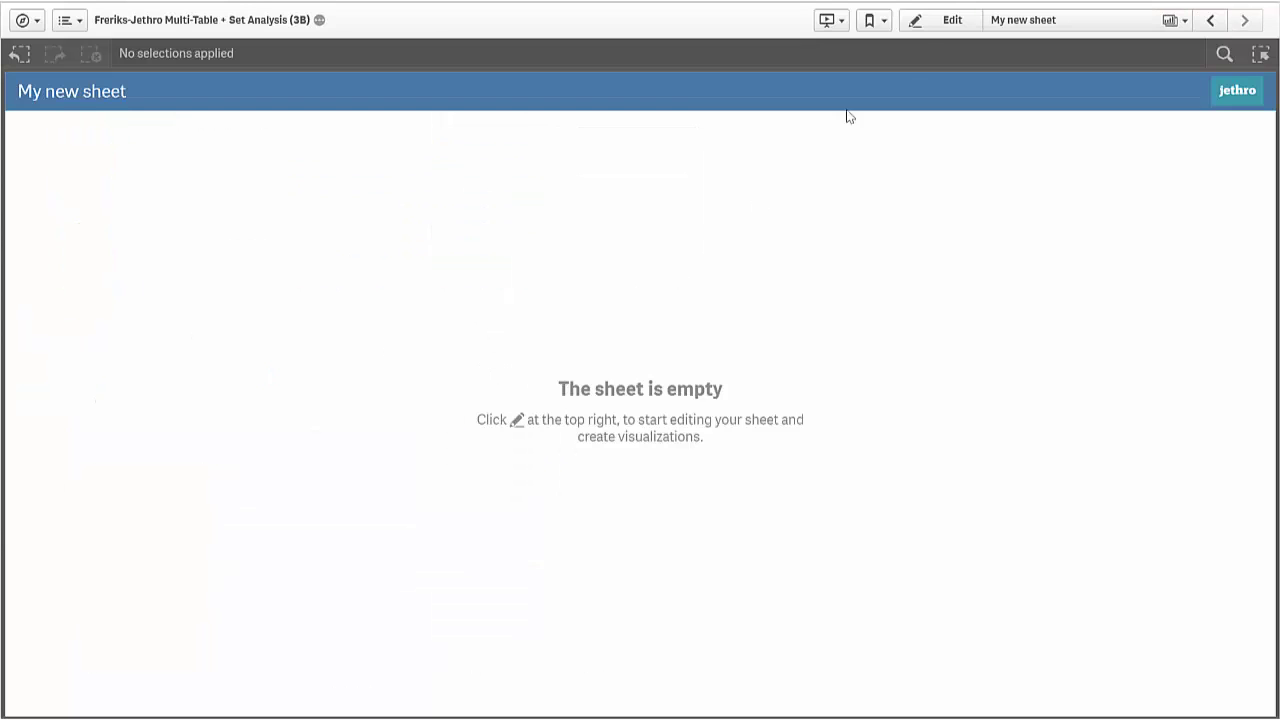
click(934, 30)
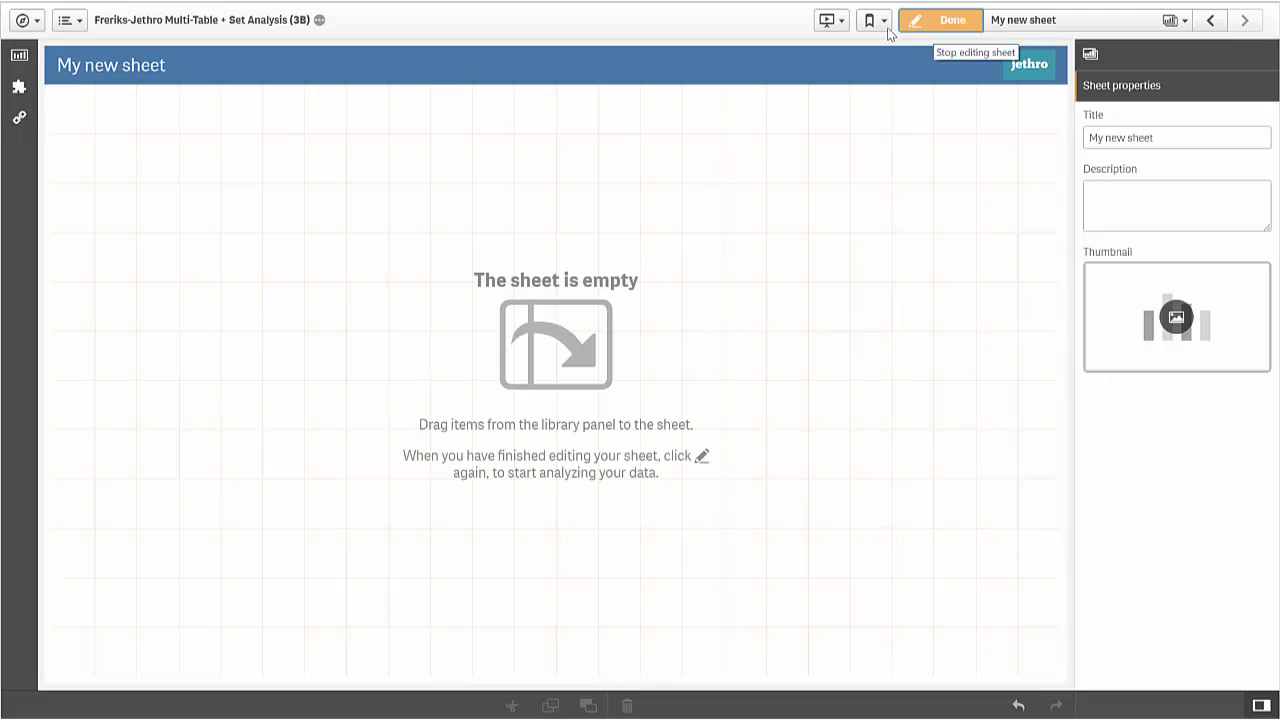
- Add a bar chart using the # of Customers master measure and Store State dimension
click(21, 60)
mouse_move(86, 117)
mouse_down()
mouse_move(223, 122)
mouse_move(410, 172)
mouse_up()
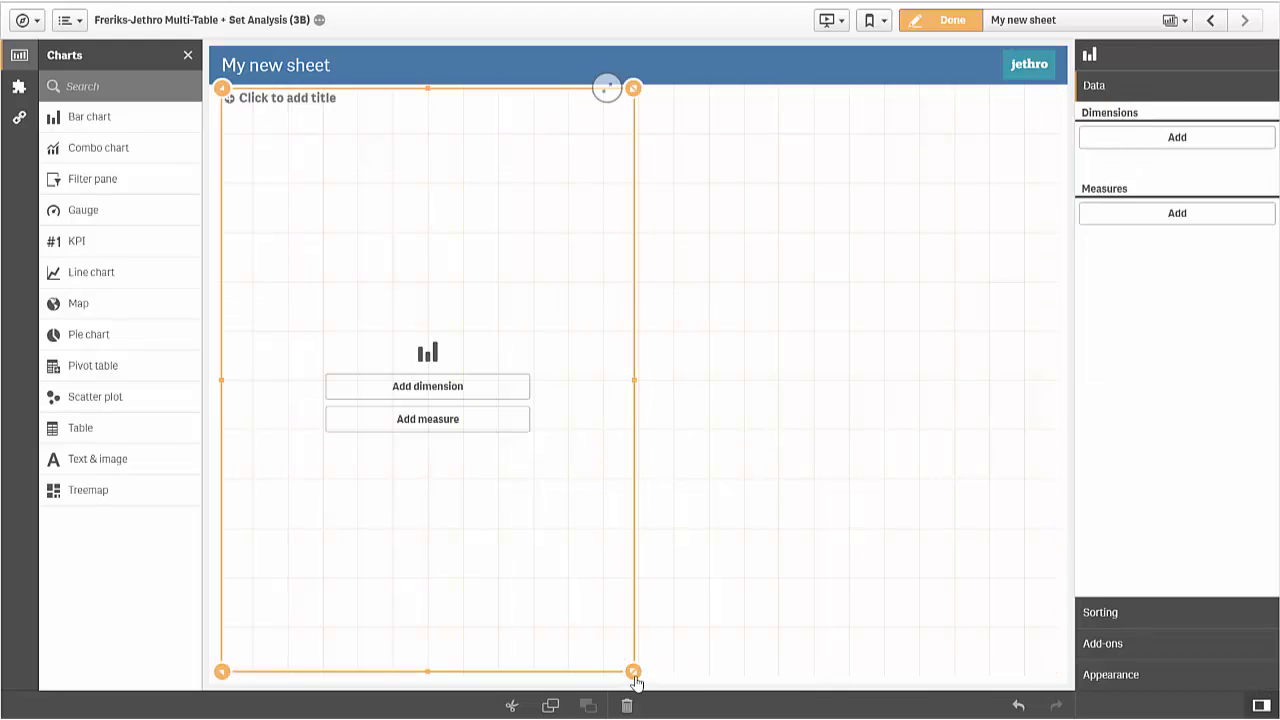
click(19, 117)
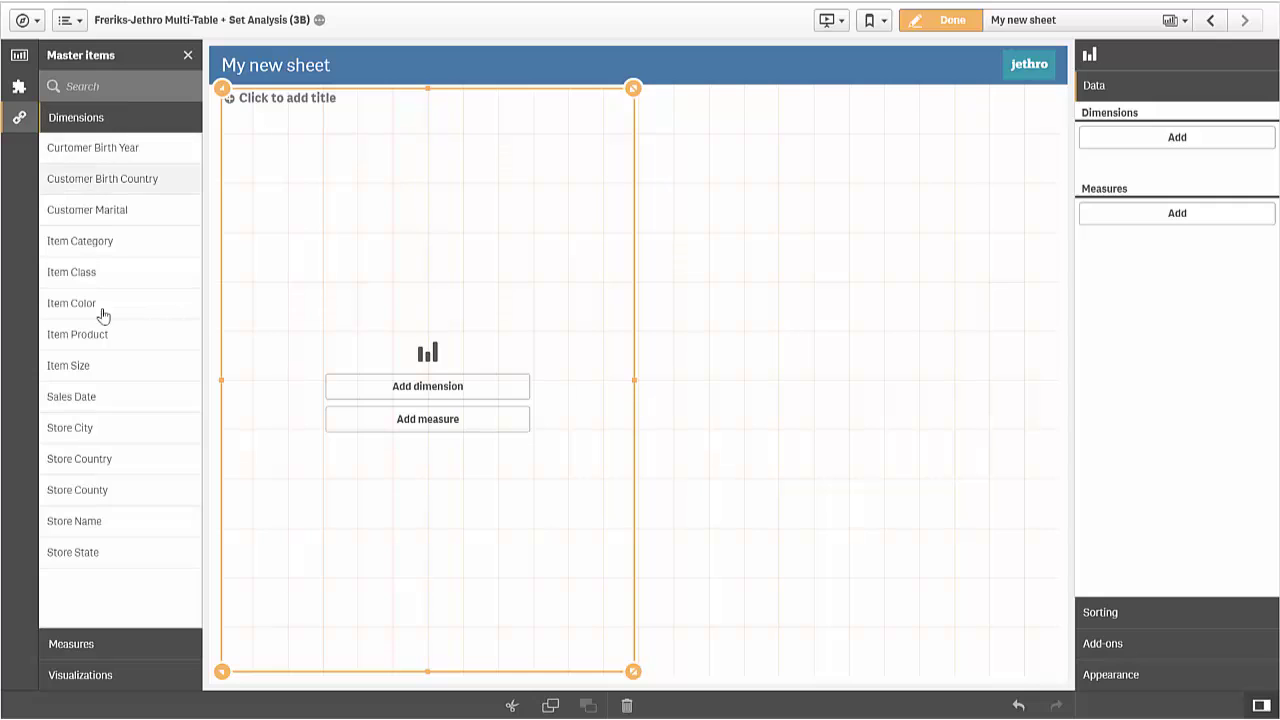
click(78, 645)
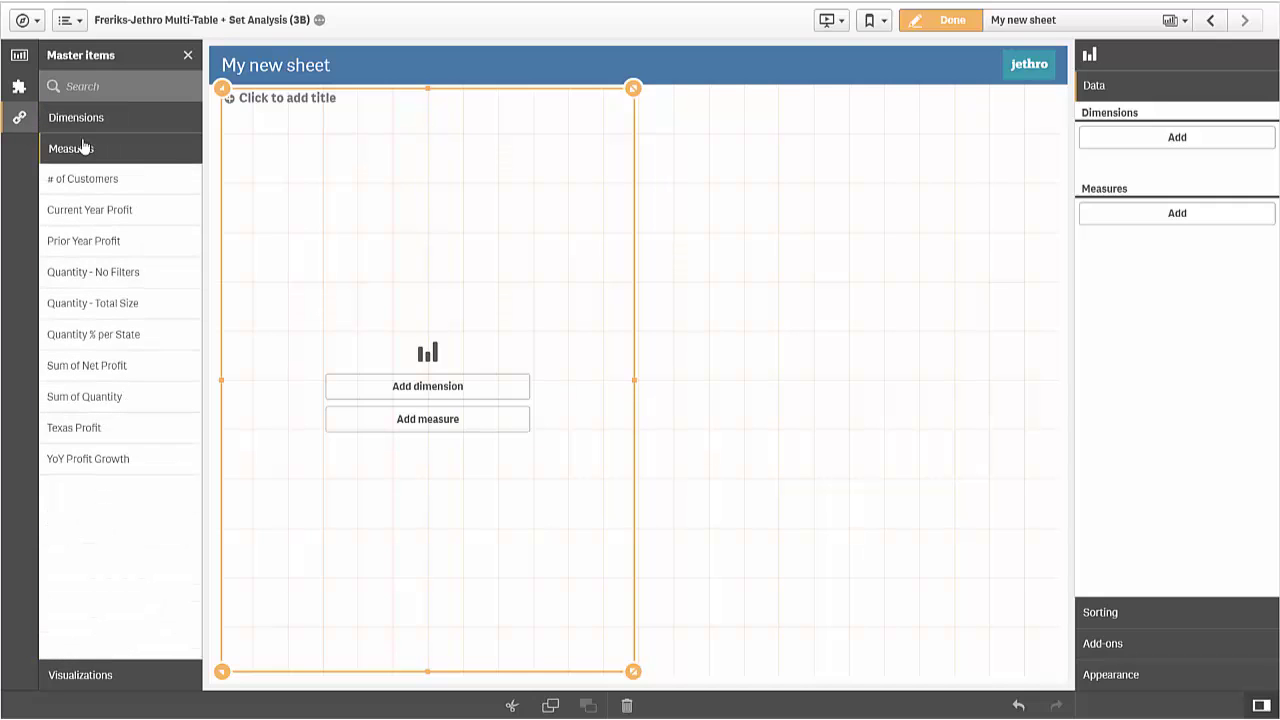
mouse_move(80, 178)
mouse_down()
mouse_move(415, 340)
mouse_move(455, 375)
mouse_up()
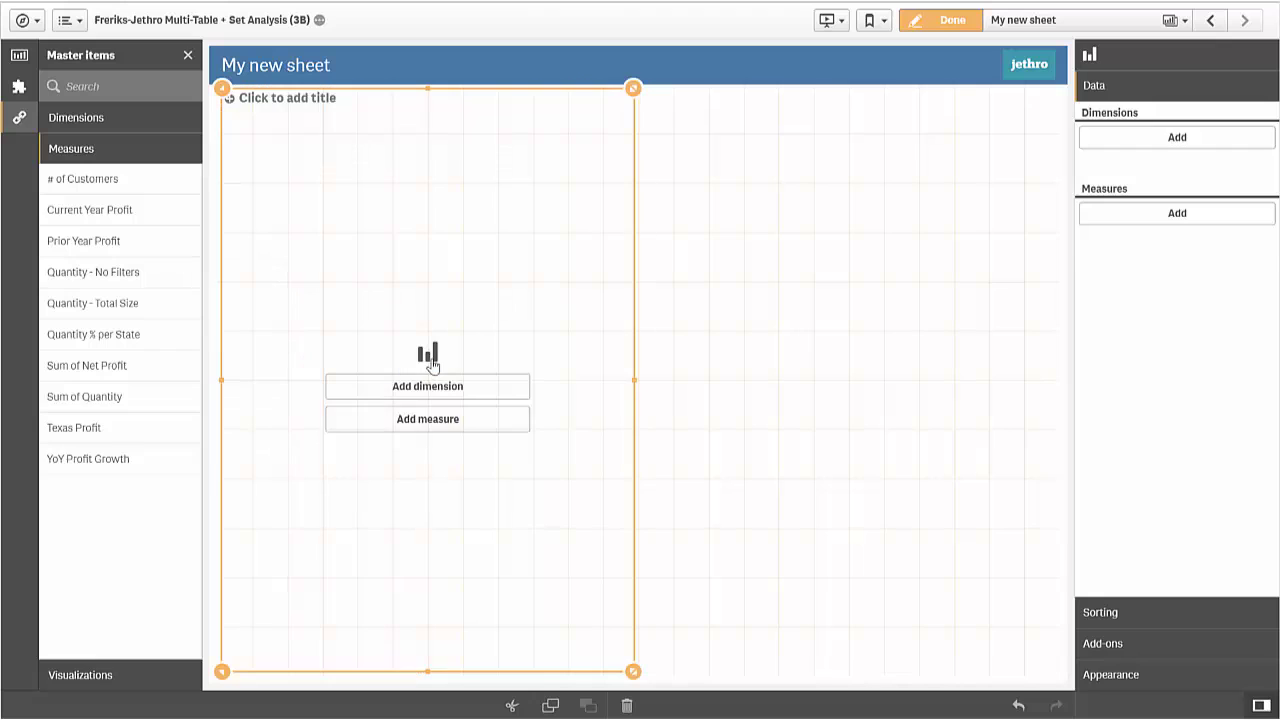
click(85, 121)
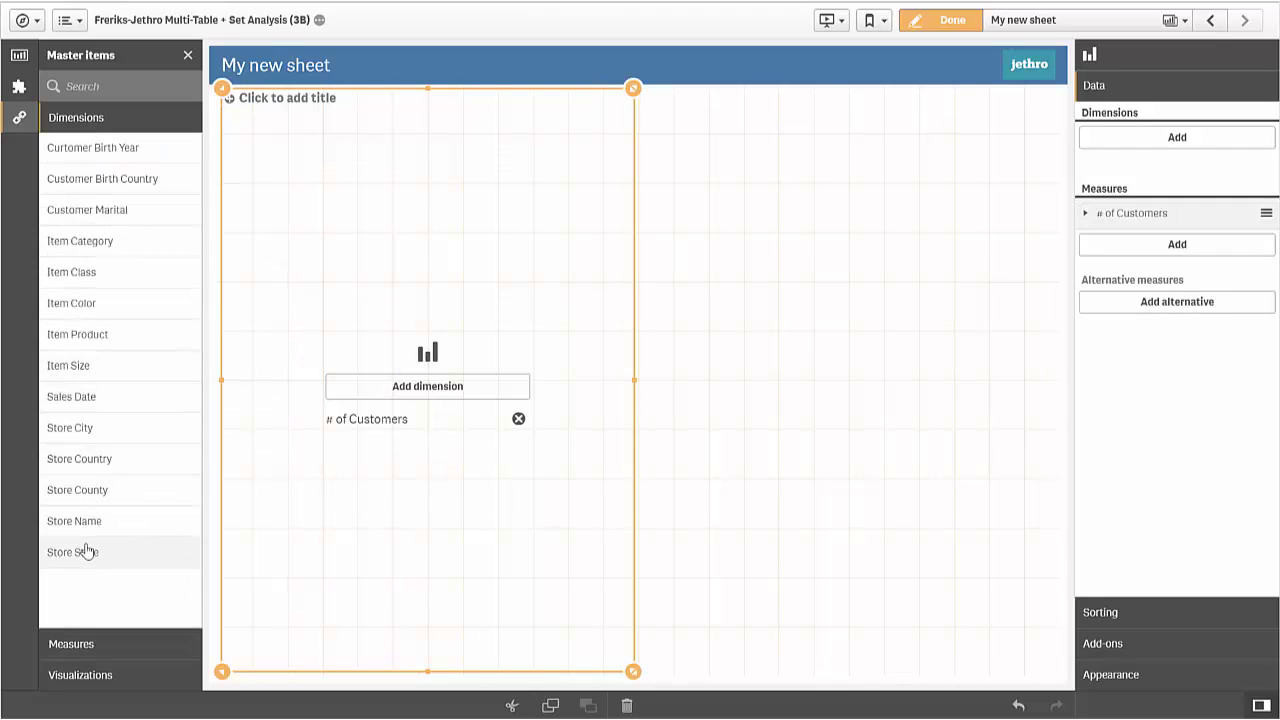
drag(85, 556, 441, 353)
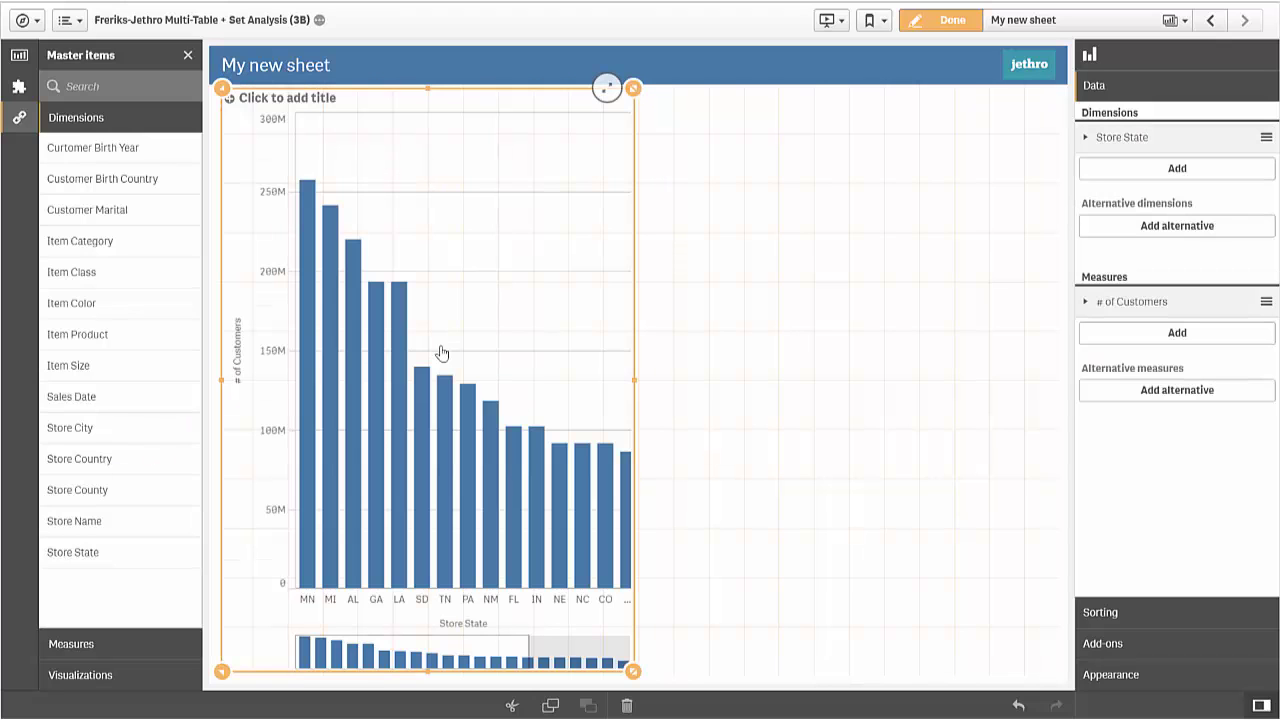
- Set the bar chart's presentation to Horizontal
click(1105, 676)
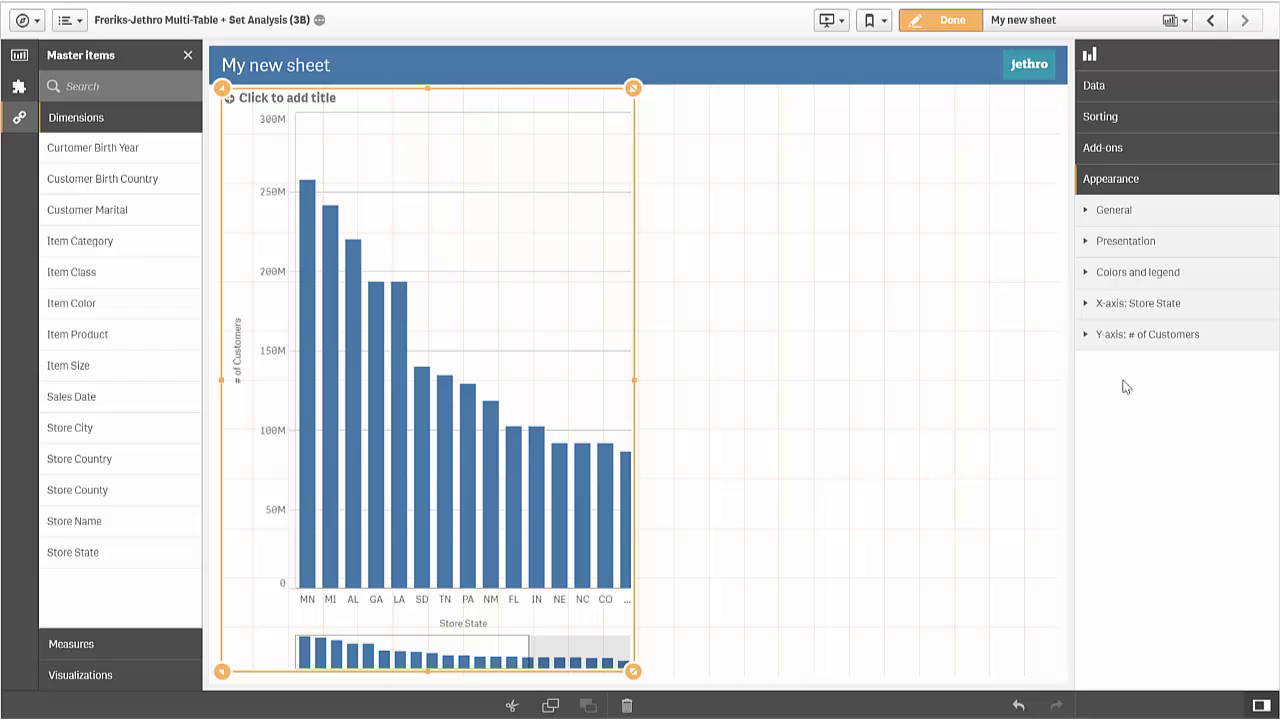
click(1128, 249)
click(1227, 296)
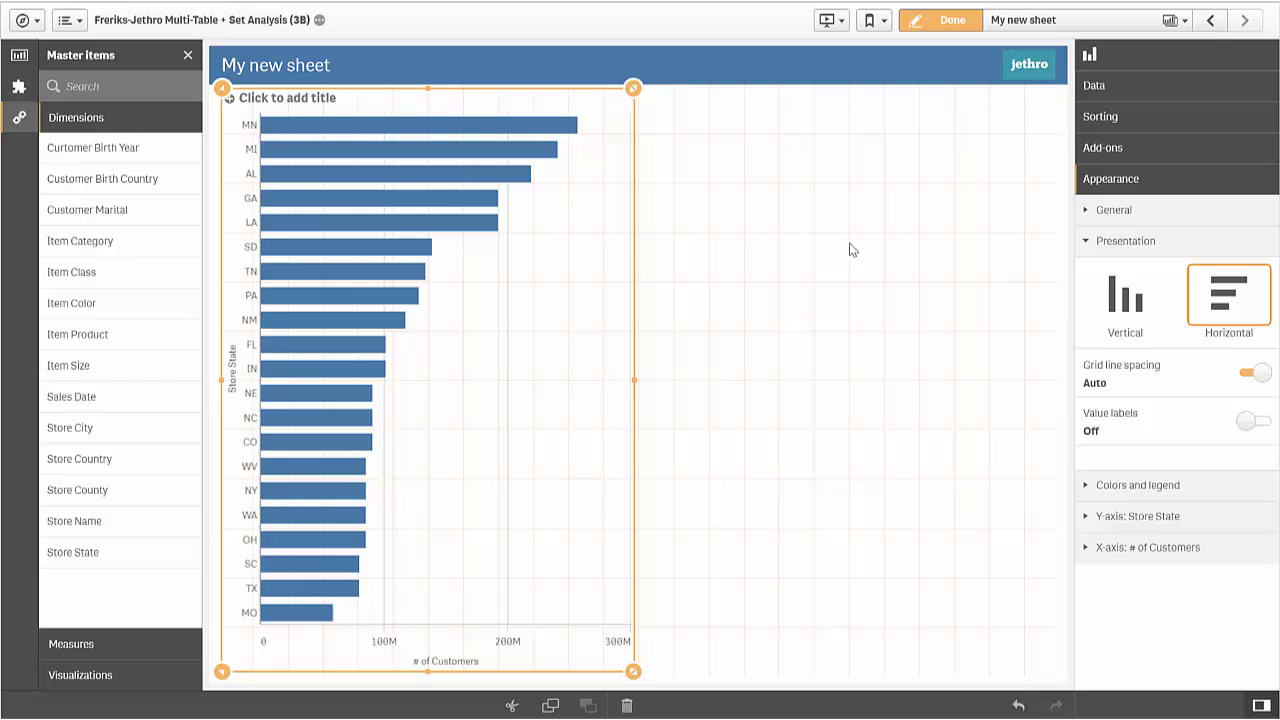
click(19, 87)
click(19, 56)
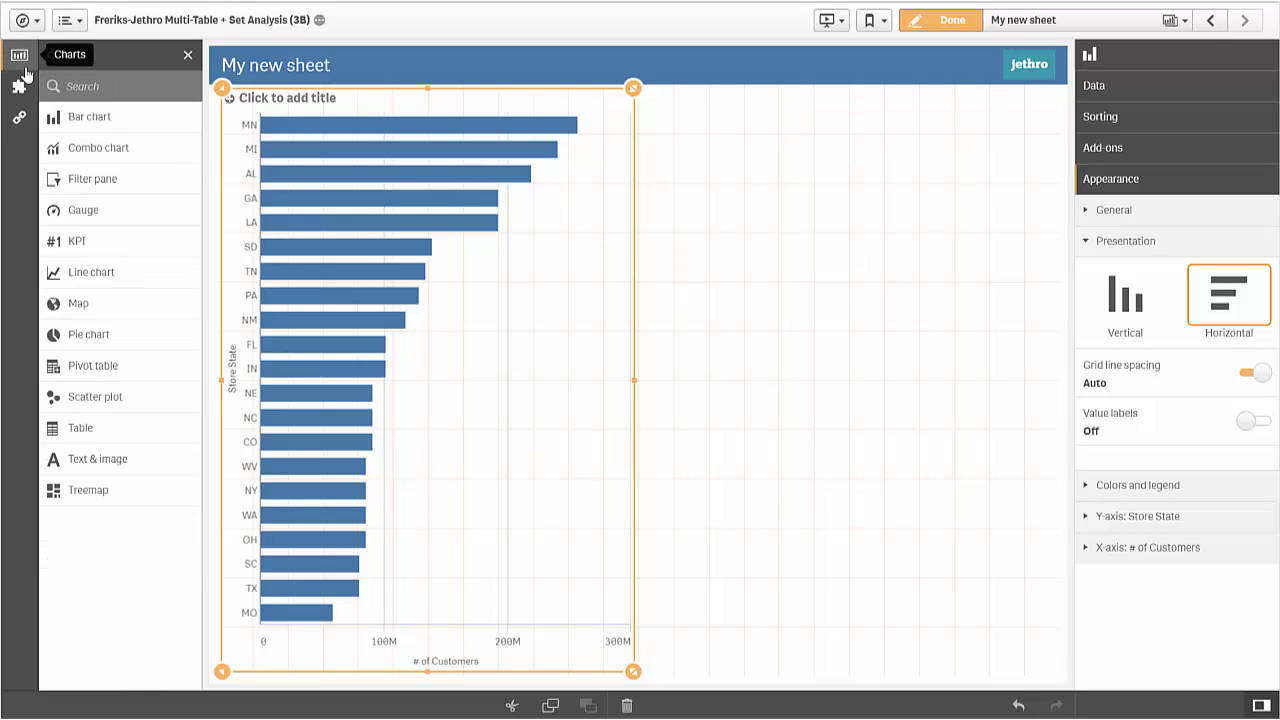
- Place the Net Profit by State map, Current Year KPI and YoY Growth KPI on the right half
click(19, 117)
click(83, 672)
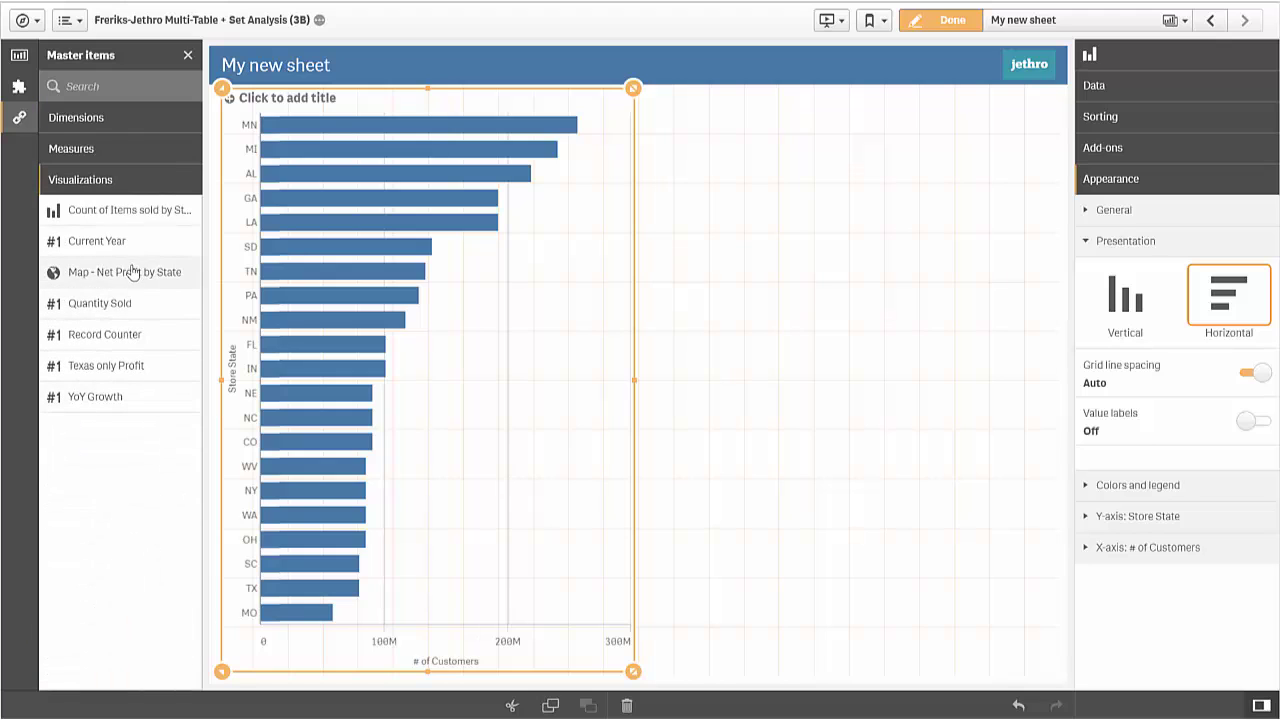
drag(138, 270, 883, 159)
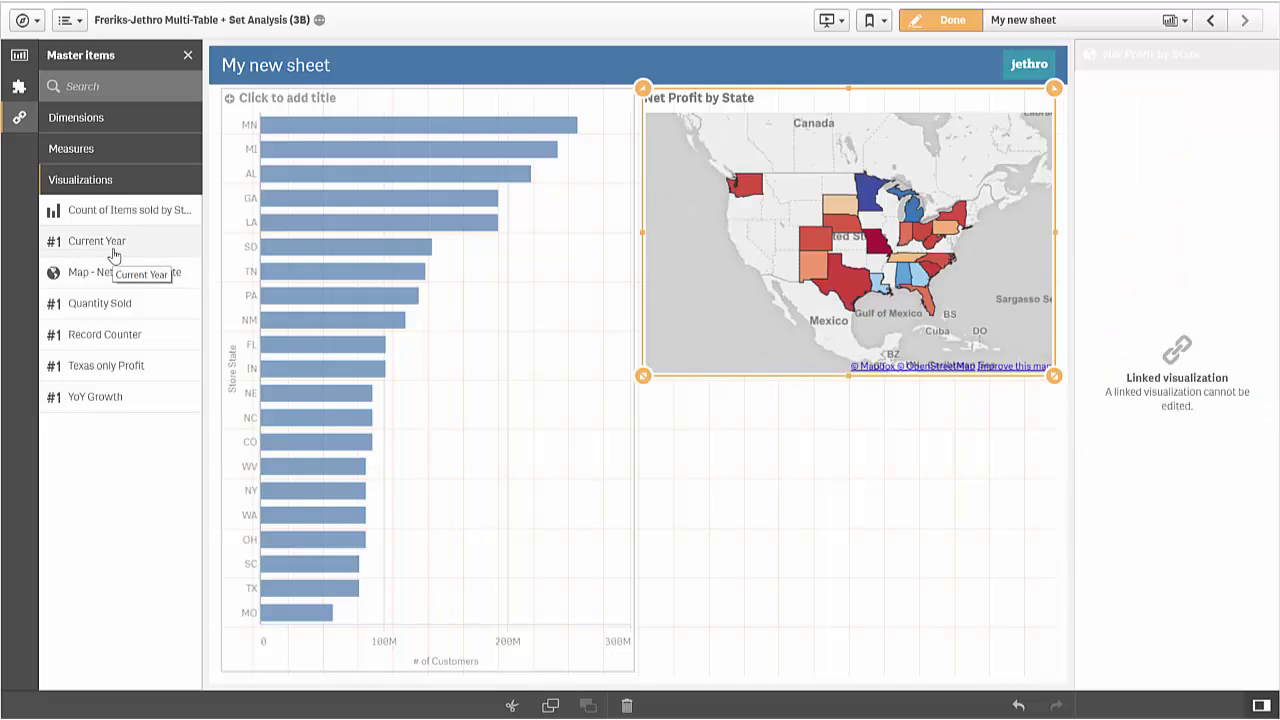
click(113, 250)
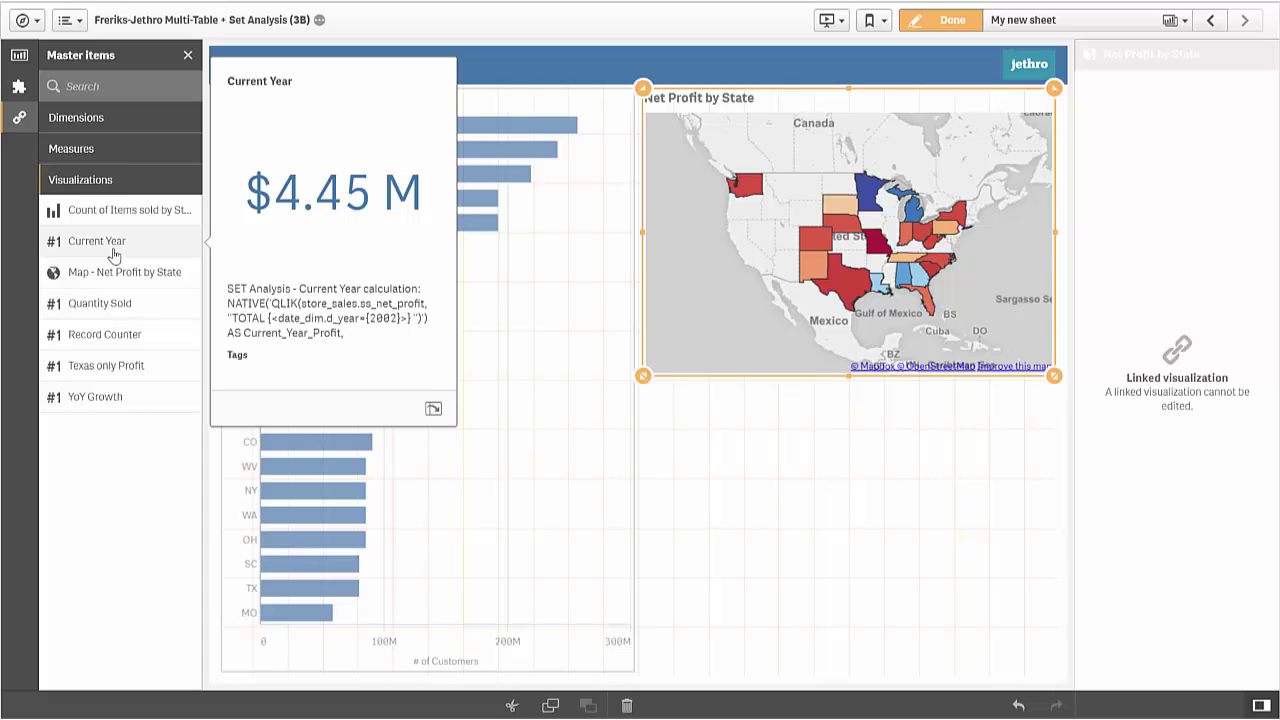
drag(113, 255, 847, 445)
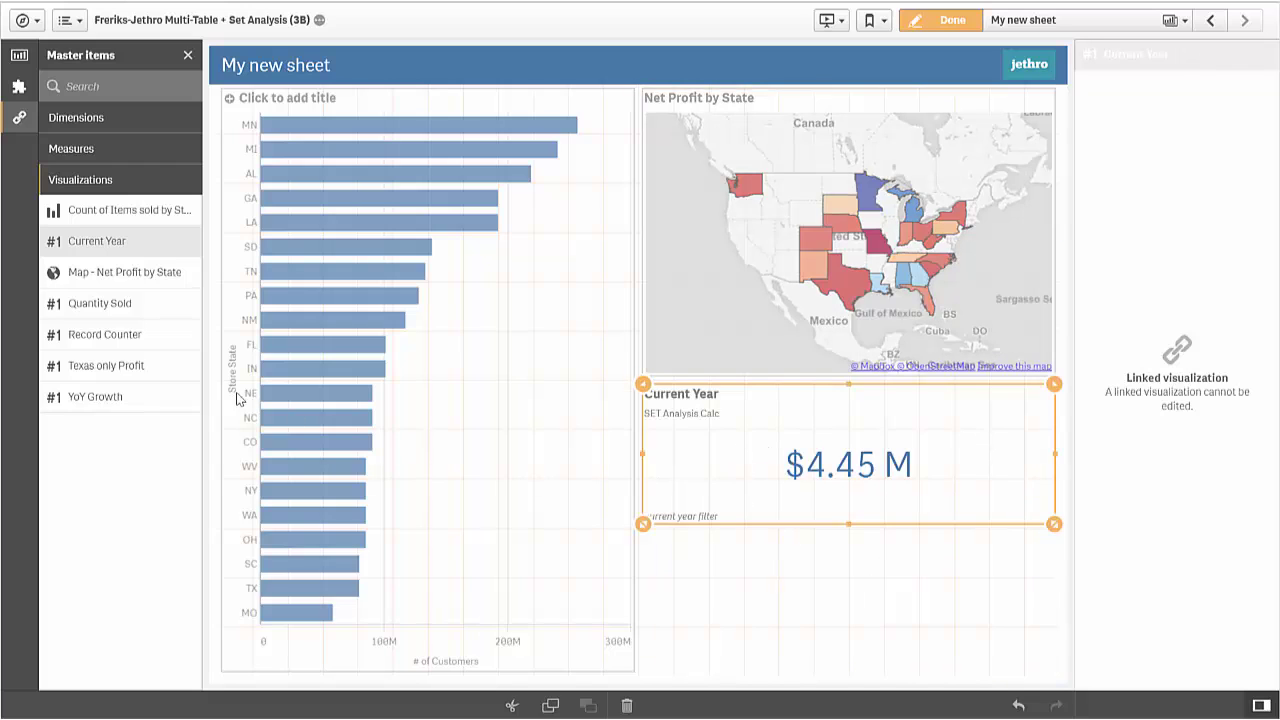
drag(118, 396, 863, 600)
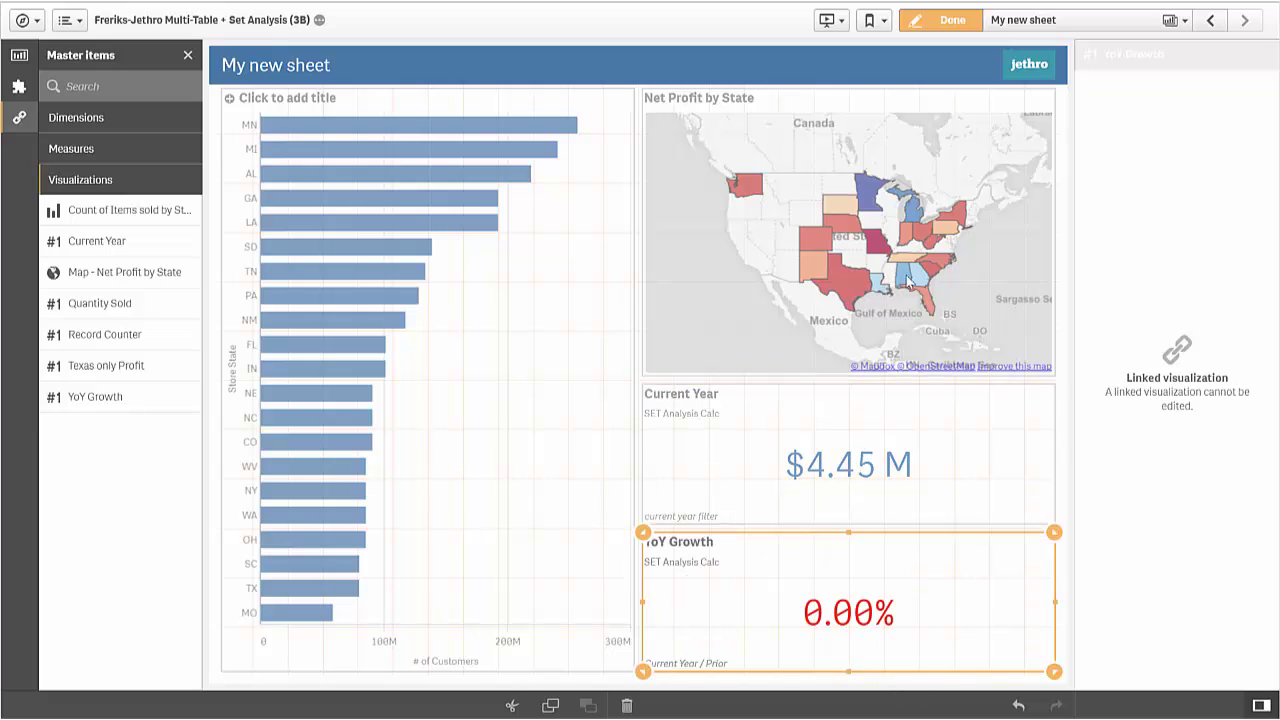
- Exit editing and lasso-select the top six store states, MN to SD, in the bar chart
click(943, 22)
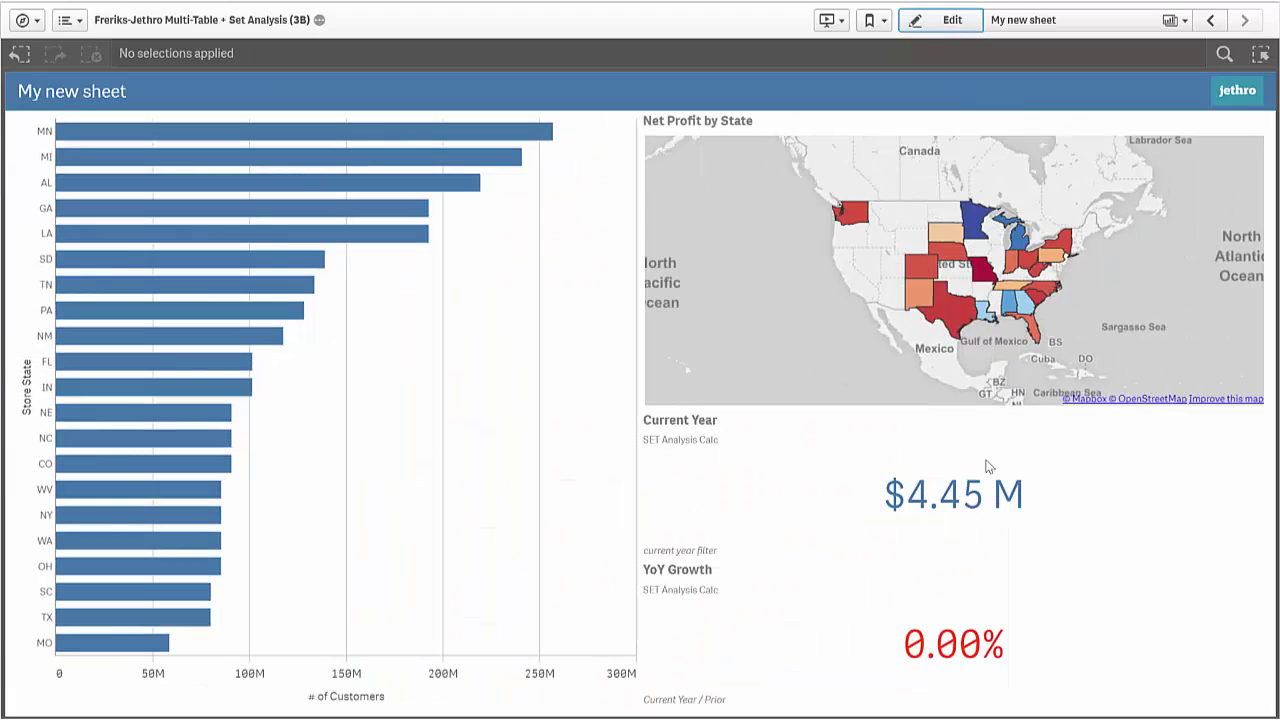
drag(43, 130, 66, 280)
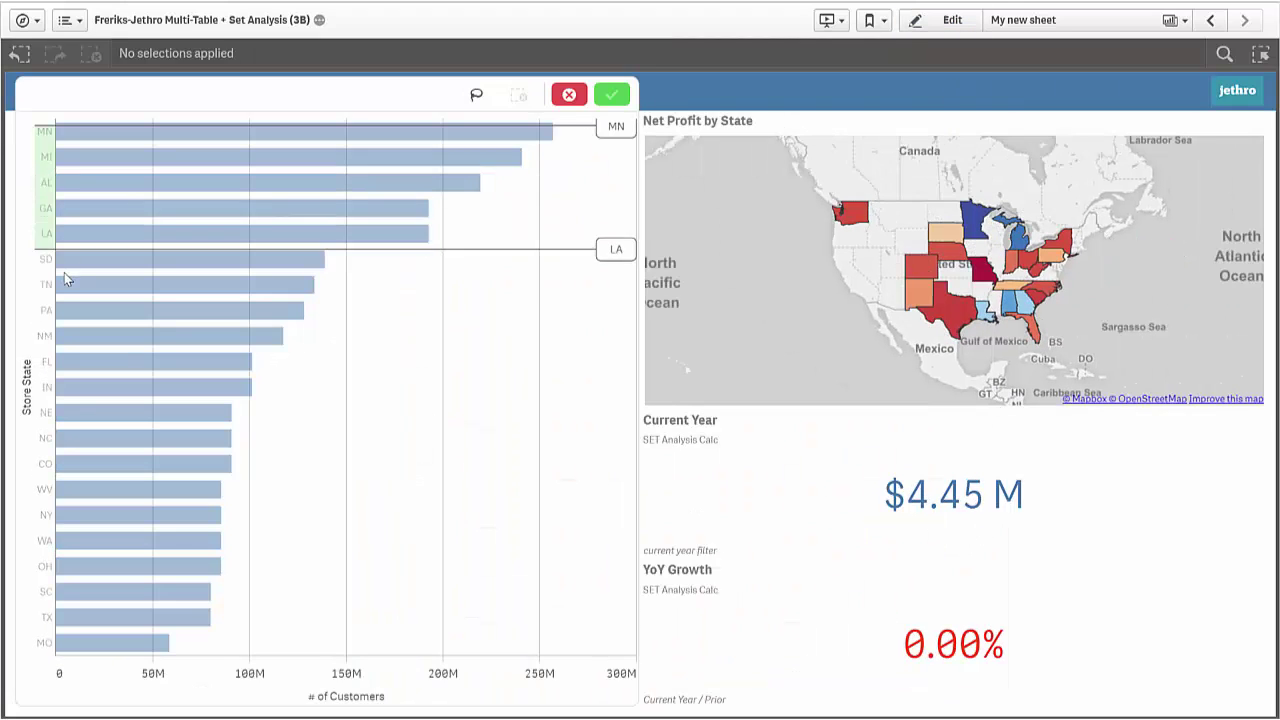
click(612, 94)
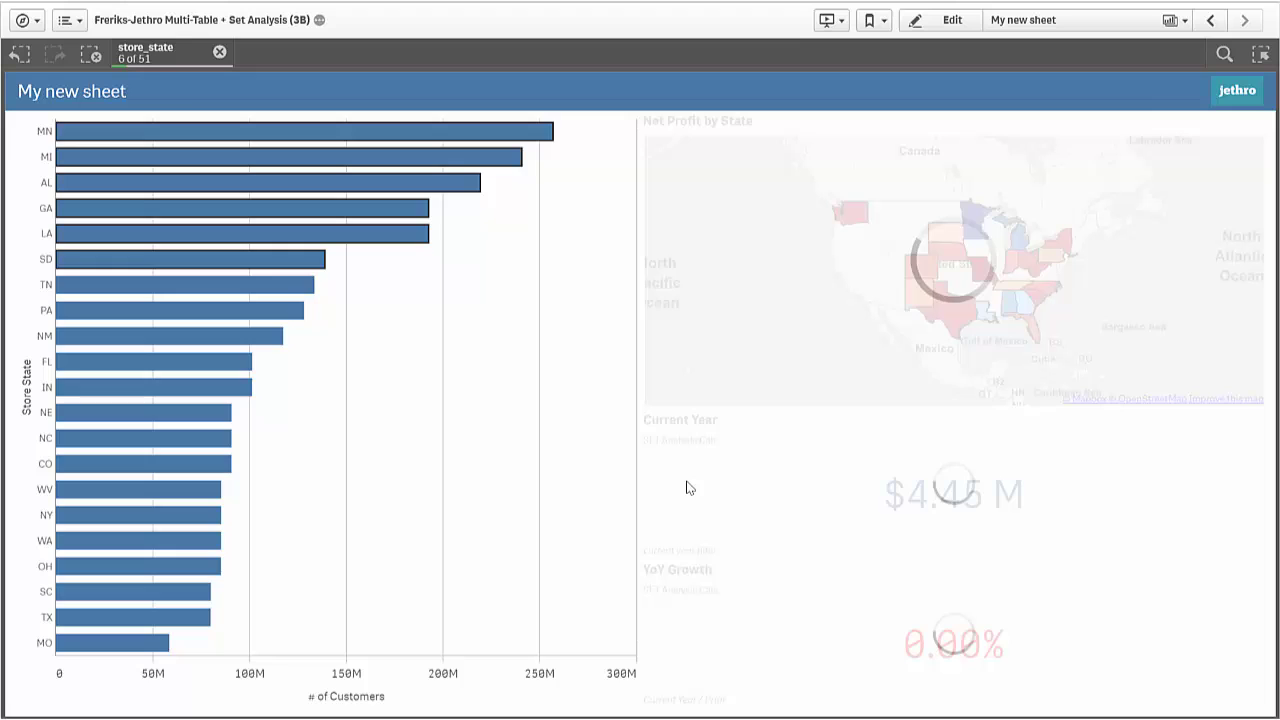